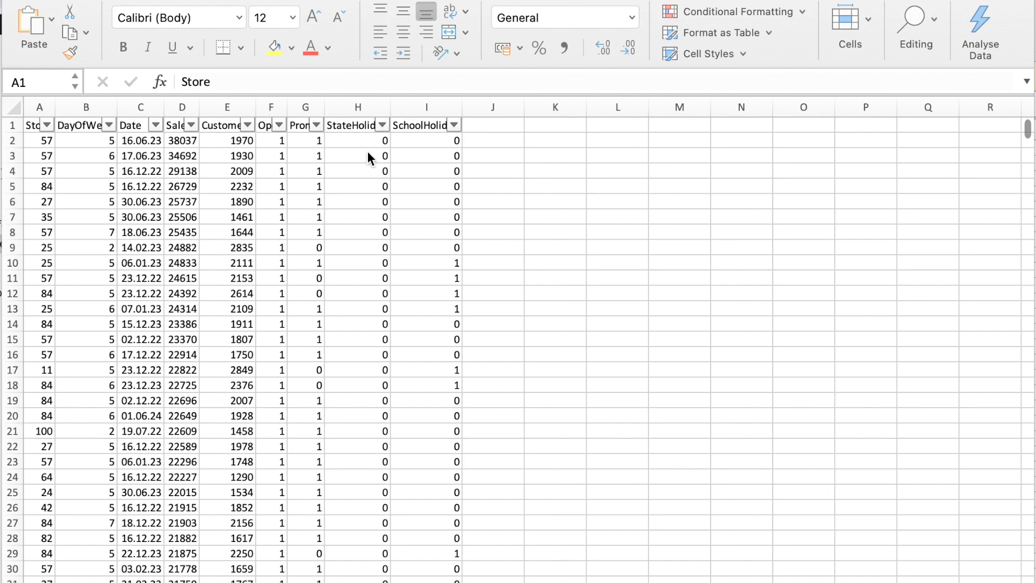
Step: Insert a PivotTable based on the store sales data on a new worksheet
left_click(363, 135)
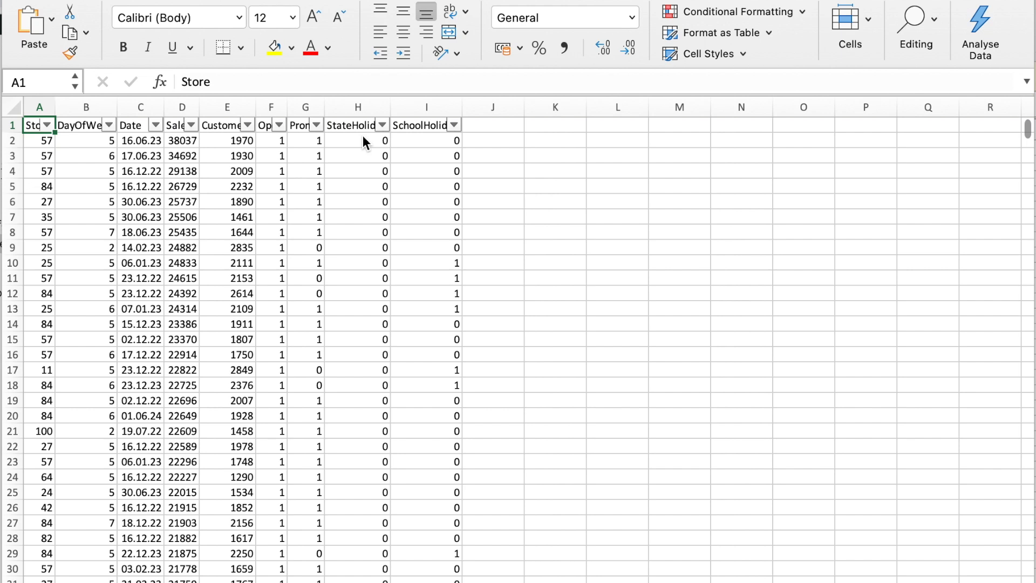
left_click(81, 0)
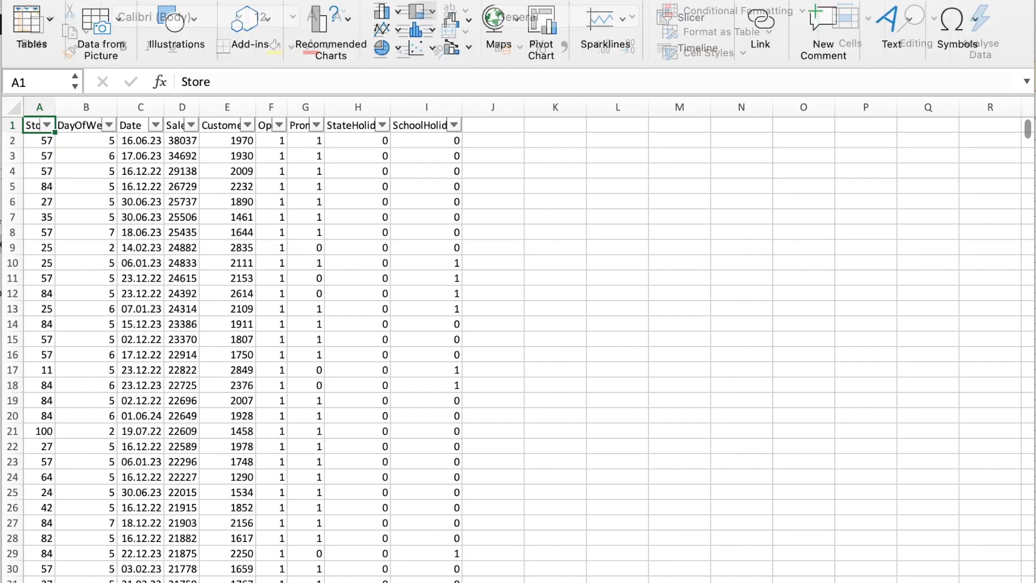
left_click(50, 19)
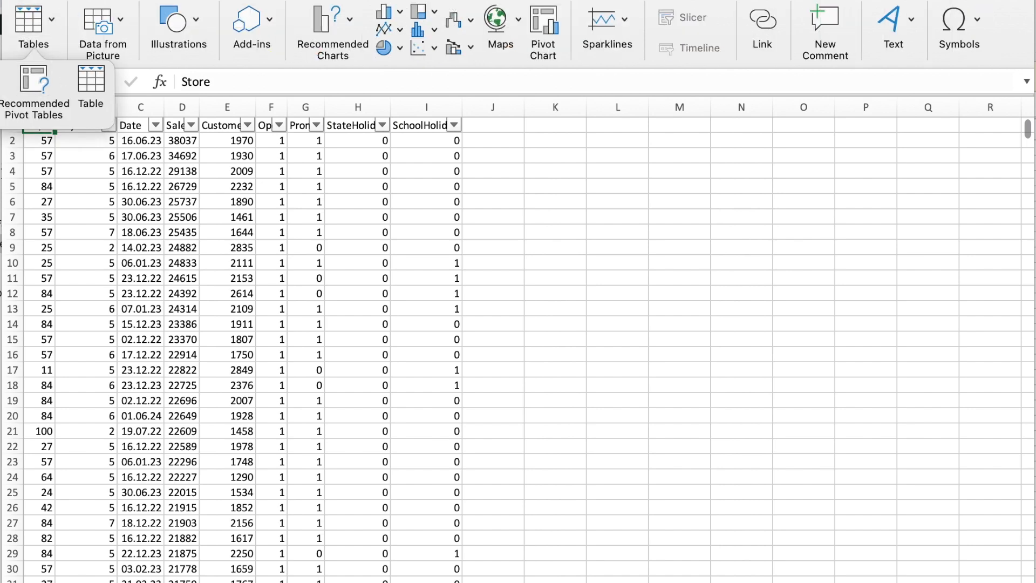
left_click(4, 97)
left_click(552, 352)
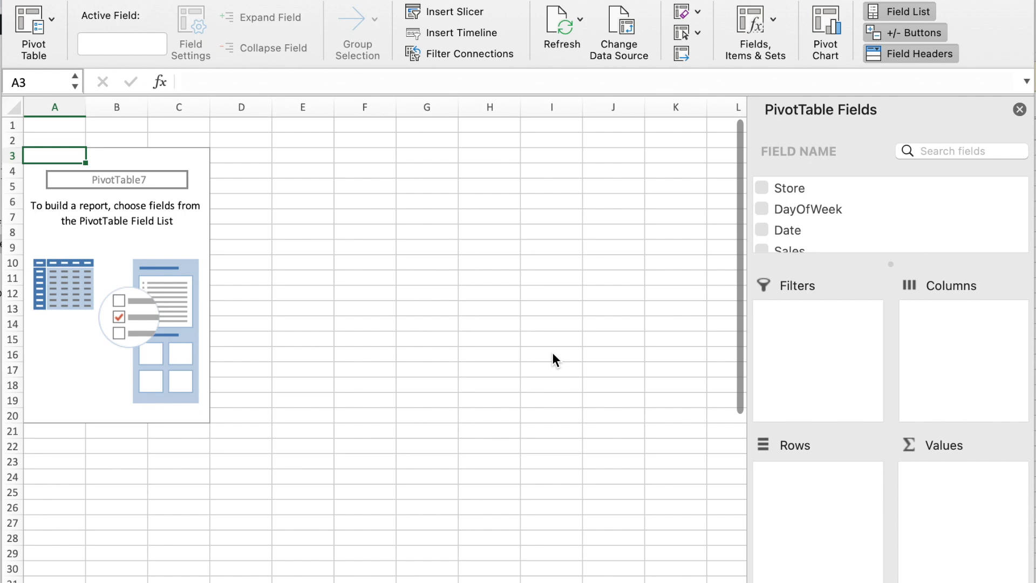
Step: Add StateHoliday to the PivotTable both as the row field and as a counted value
scroll(853, 210, "down", 5)
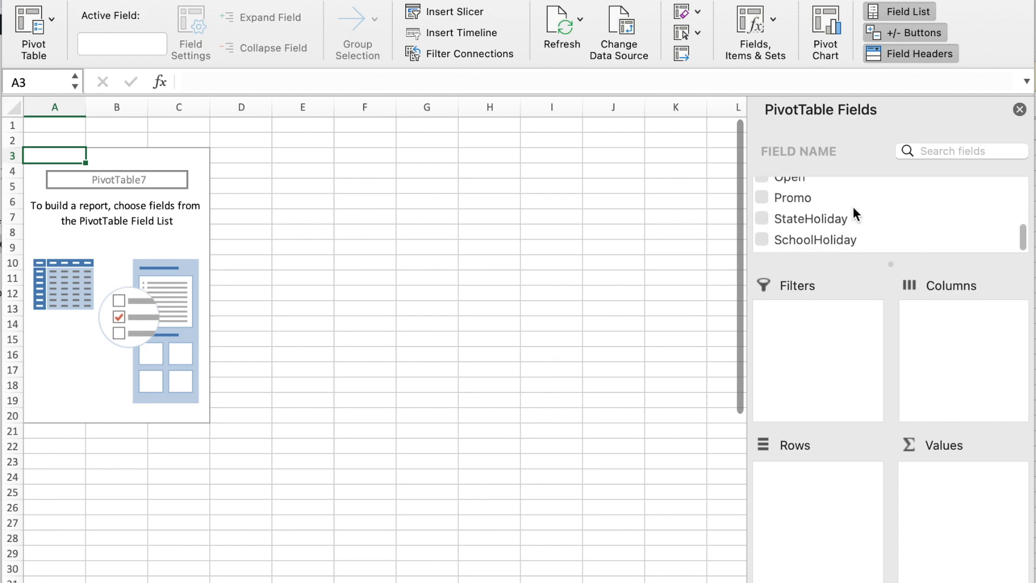
left_click(823, 217)
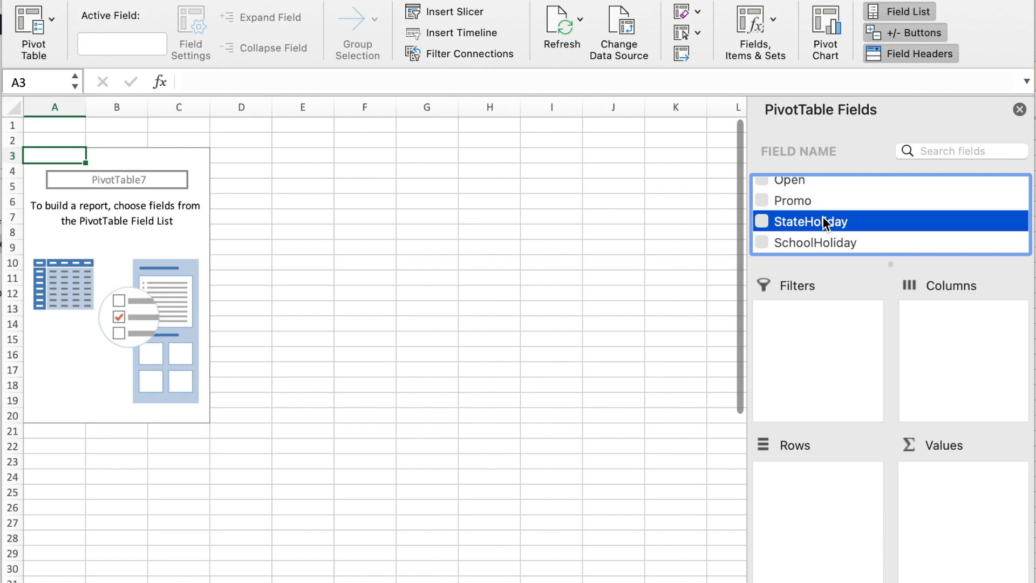
left_click_drag(824, 219, 835, 504)
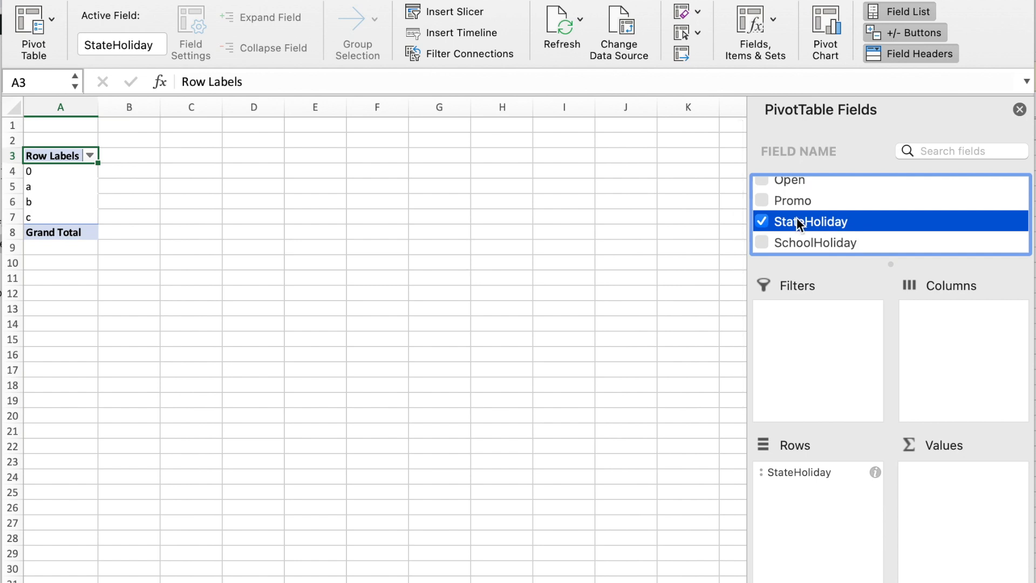
left_click_drag(797, 223, 959, 498)
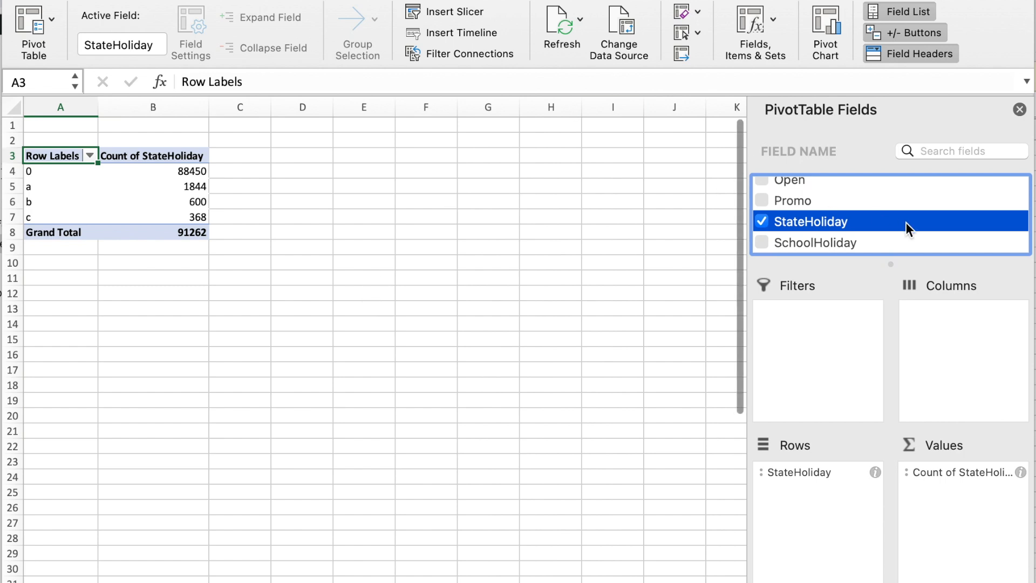
Step: Add Store as a second row field nested beneath StateHoliday
scroll(907, 227, "up", 5)
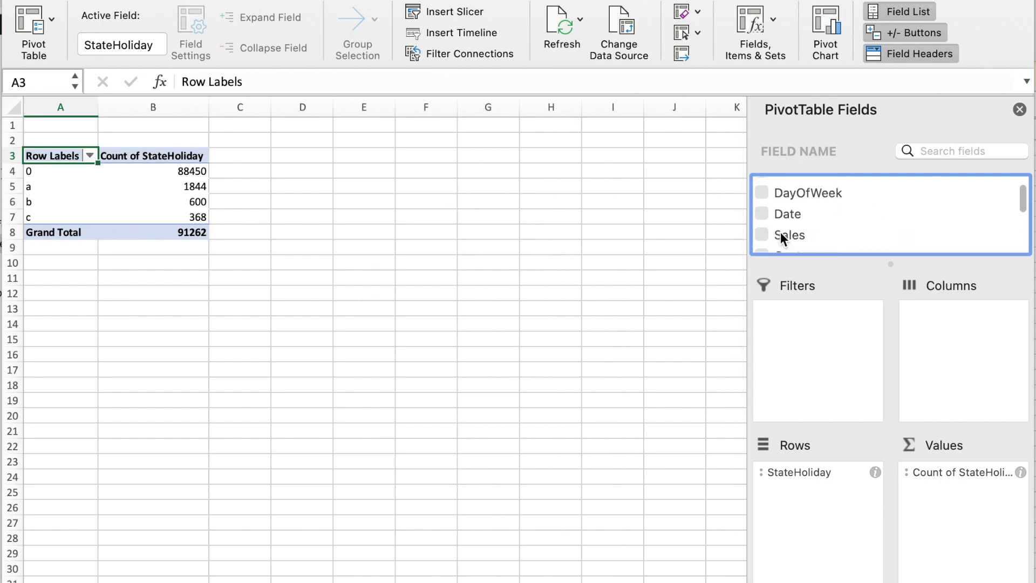
scroll(781, 232, "up", 2)
left_click(790, 188)
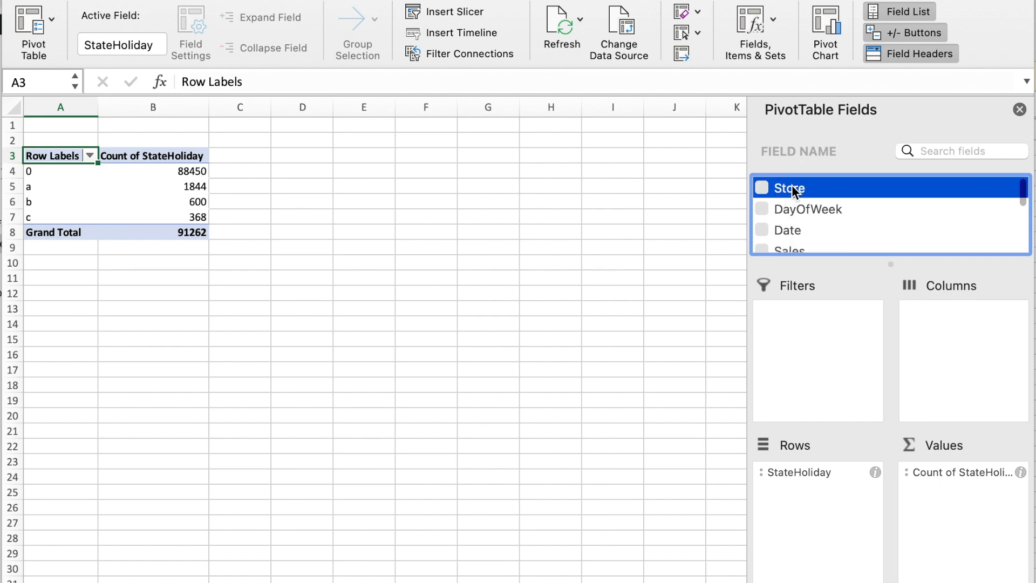
left_click_drag(792, 186, 810, 493)
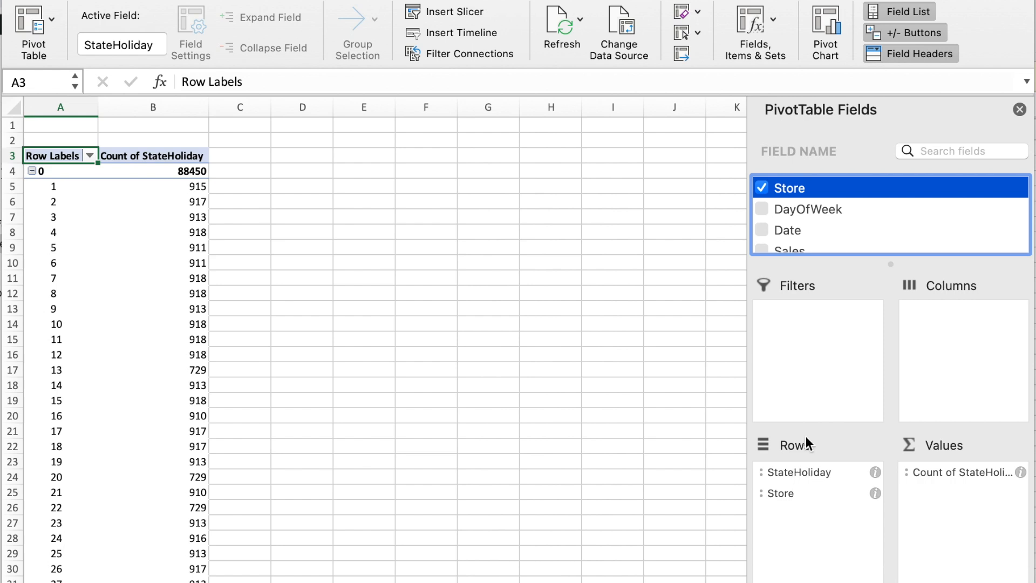
Step: Collapse the StateHoliday groups 0, a, b and c in the PivotTable
left_click(32, 172)
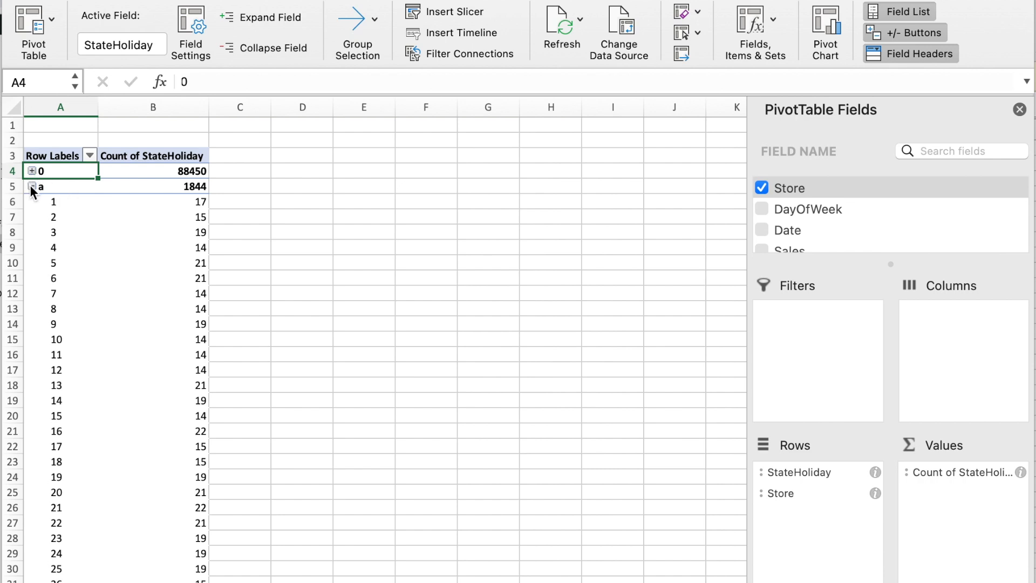
left_click(31, 186)
left_click(30, 202)
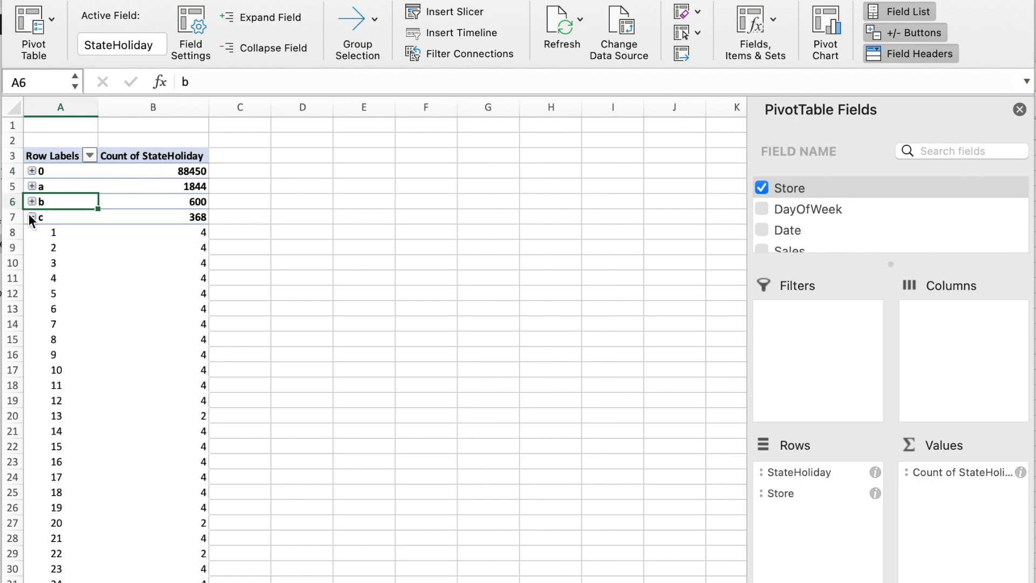
left_click(31, 217)
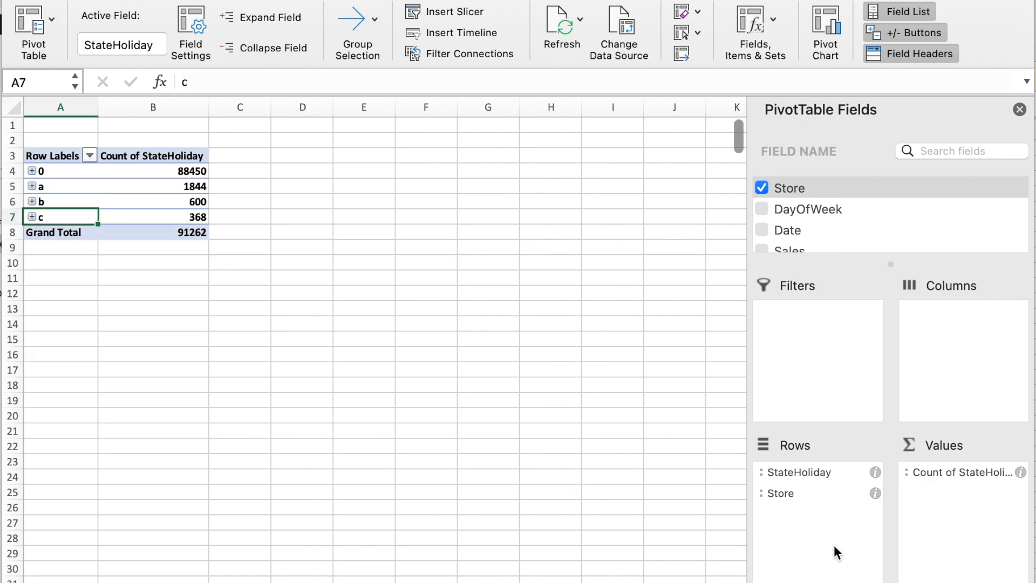
Step: Reorder the row fields so that Store is the outer level and StateHoliday is nested within it
left_click(785, 493)
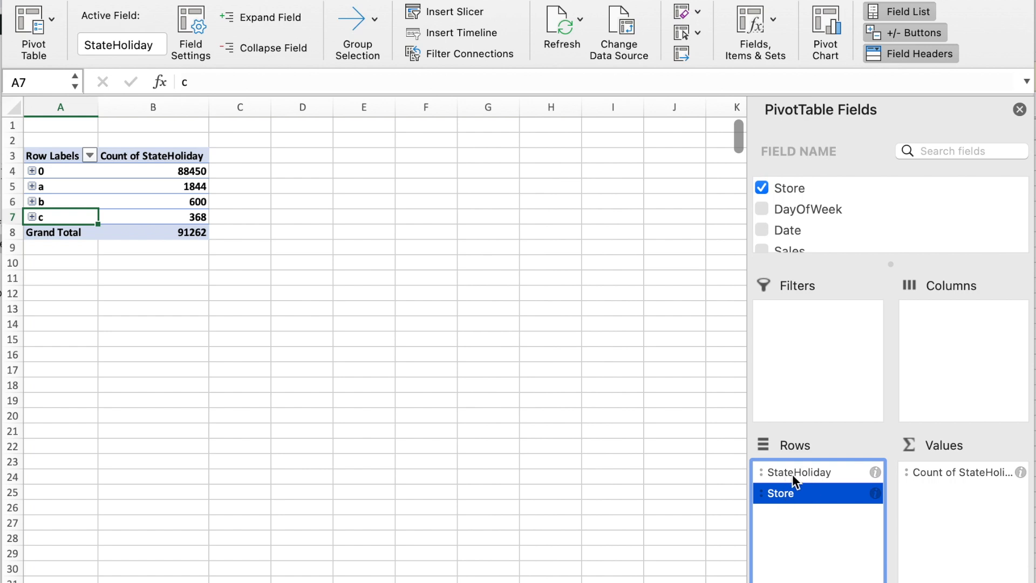
left_click(794, 473)
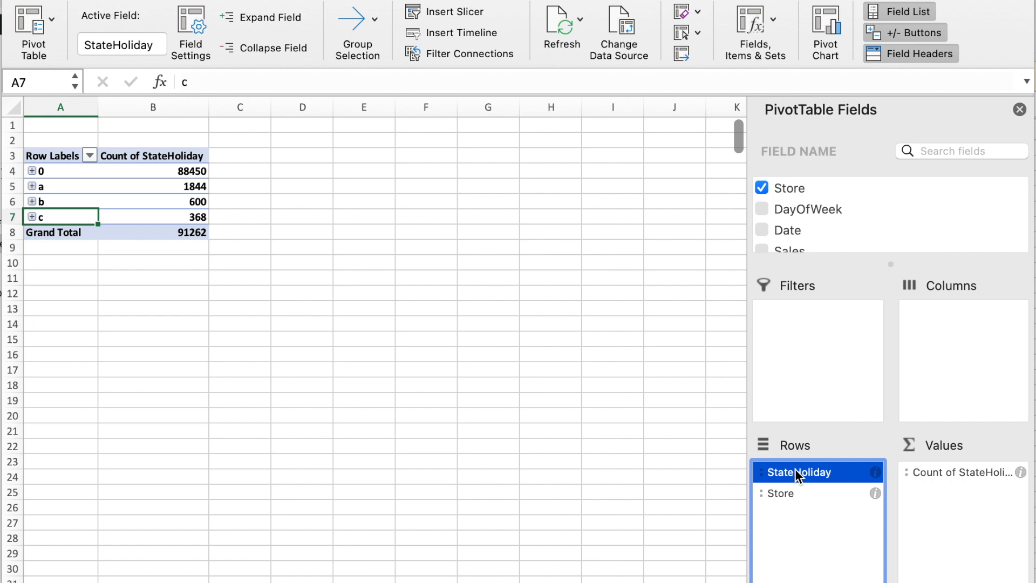
left_click_drag(795, 468, 801, 503)
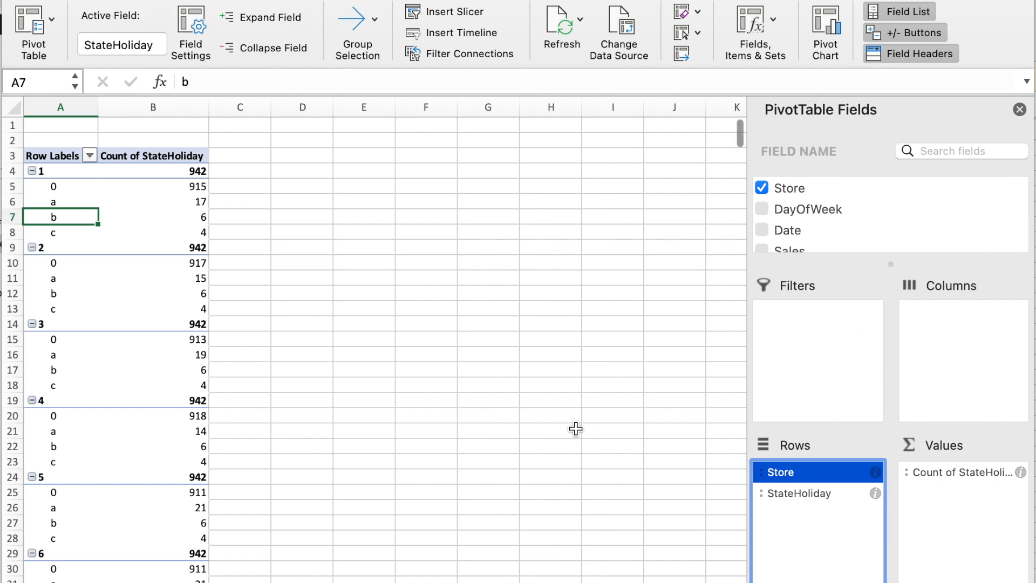
Step: Collapse the groups for stores 1, 2 and 3, and select the row of holiday type 0 under store 4
left_click(31, 170)
left_click(30, 186)
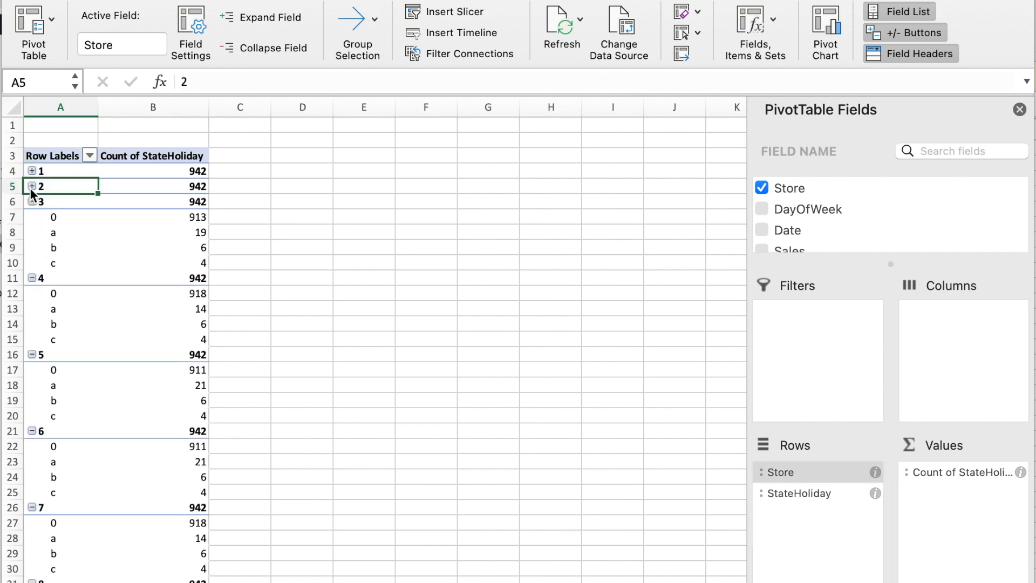
left_click(31, 202)
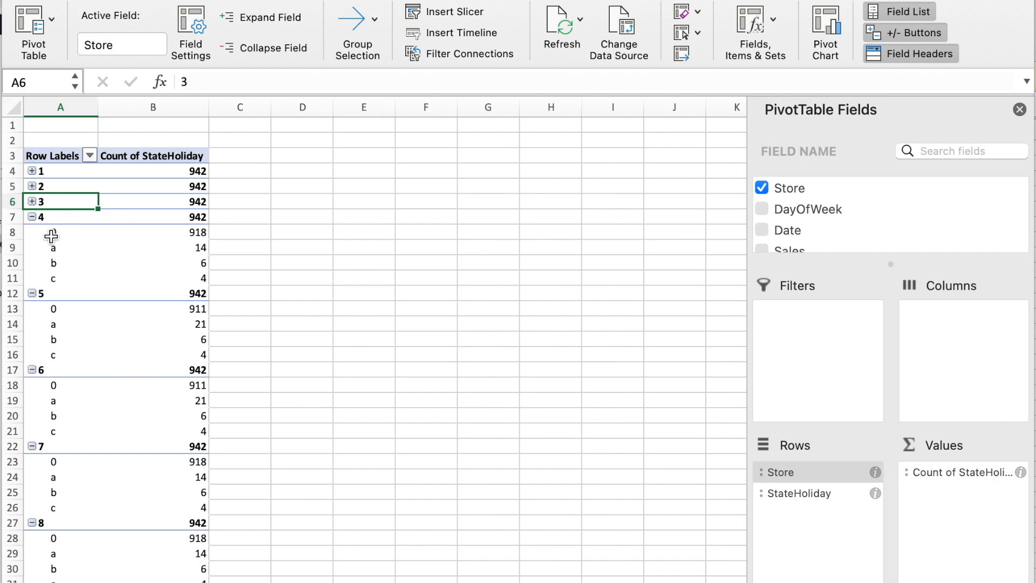
left_click(13, 232)
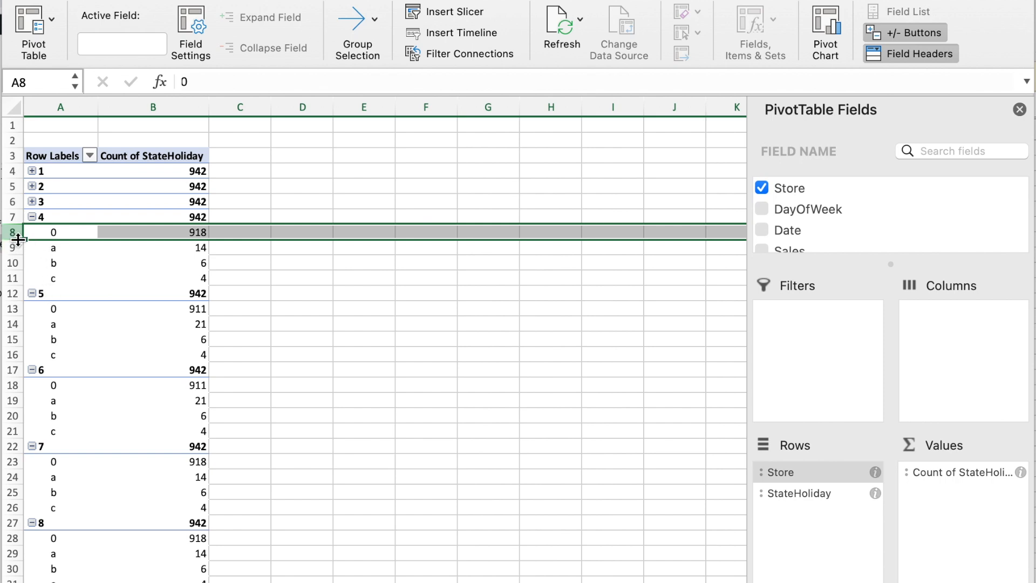
Step: Move the StateHoliday field from the rows to the report filters
scroll(890, 215, "down", 1)
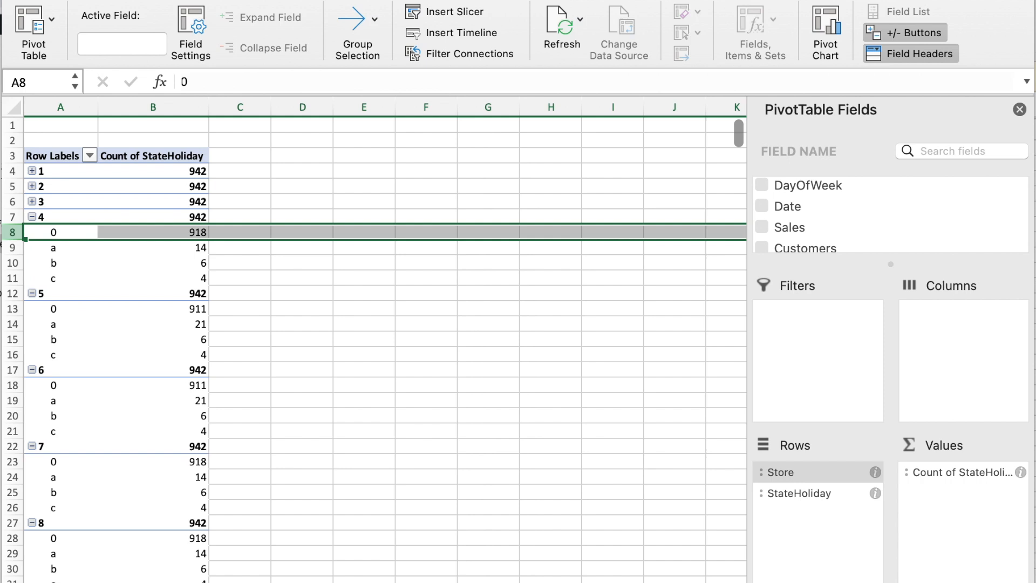
scroll(874, 201, "down", 5)
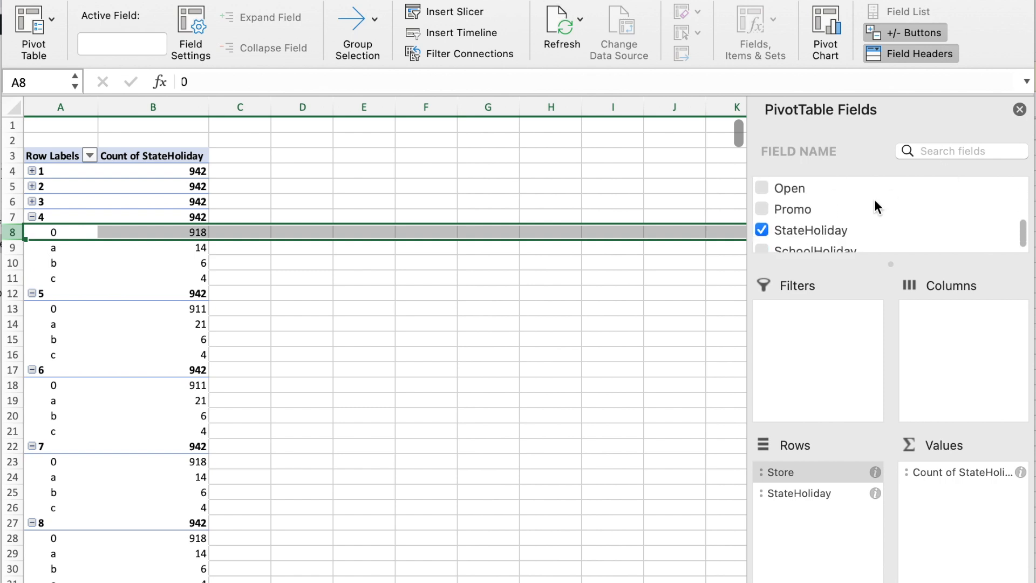
scroll(873, 200, "up", 1)
left_click(812, 222)
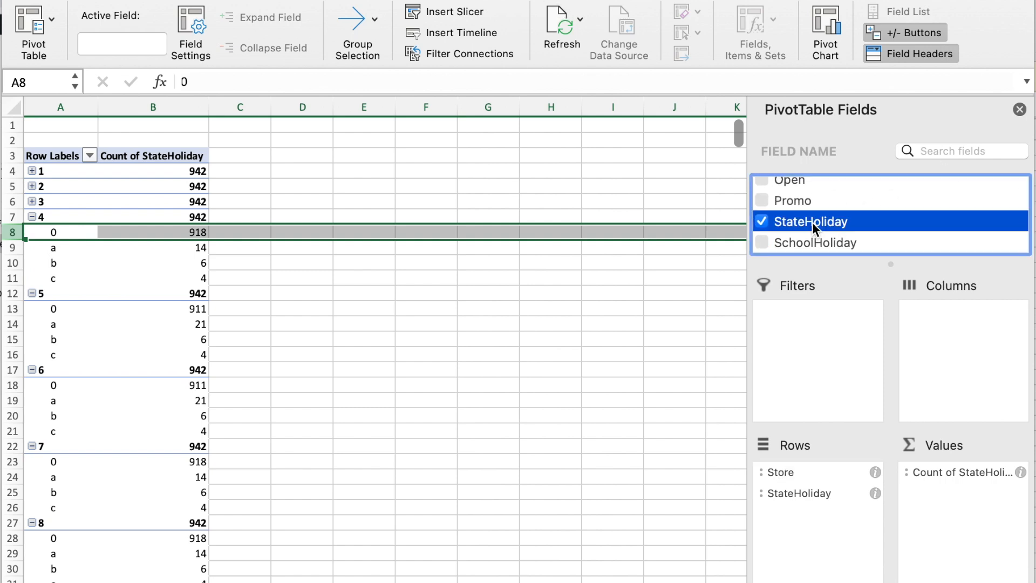
left_click_drag(811, 222, 817, 328)
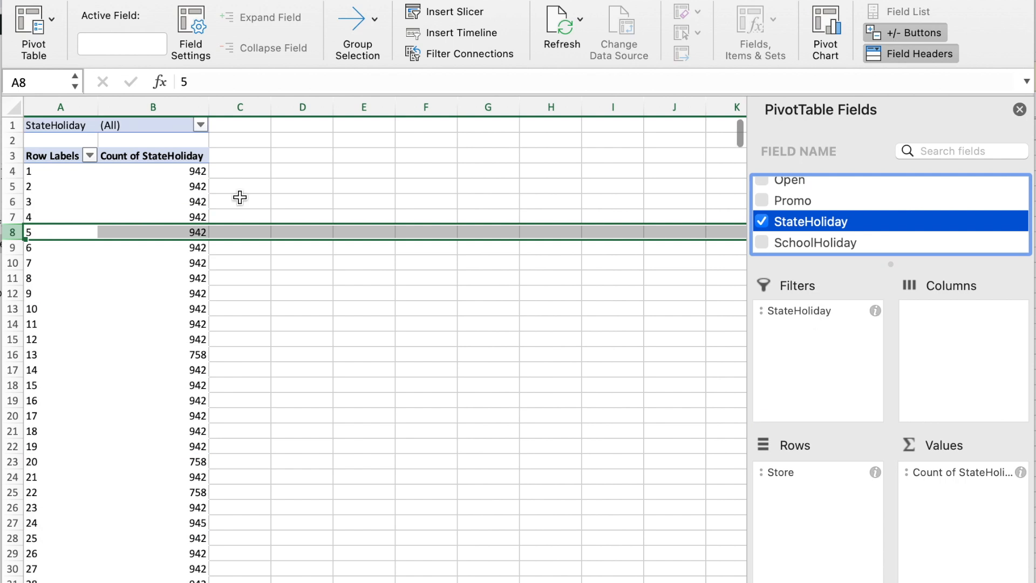
Step: Exclude item 0 from the StateHoliday filter, keeping a, b and c
left_click(197, 127)
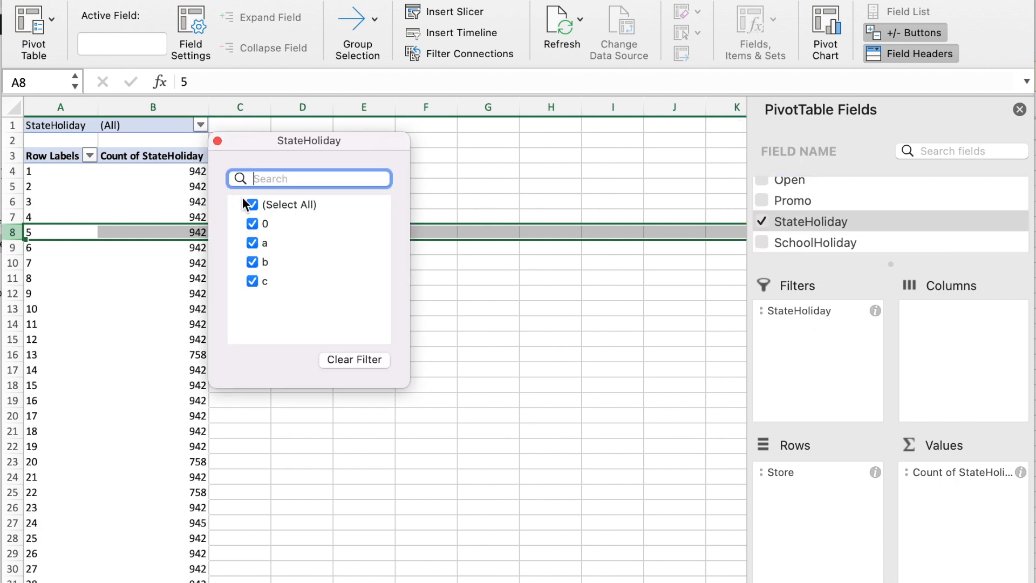
left_click(253, 224)
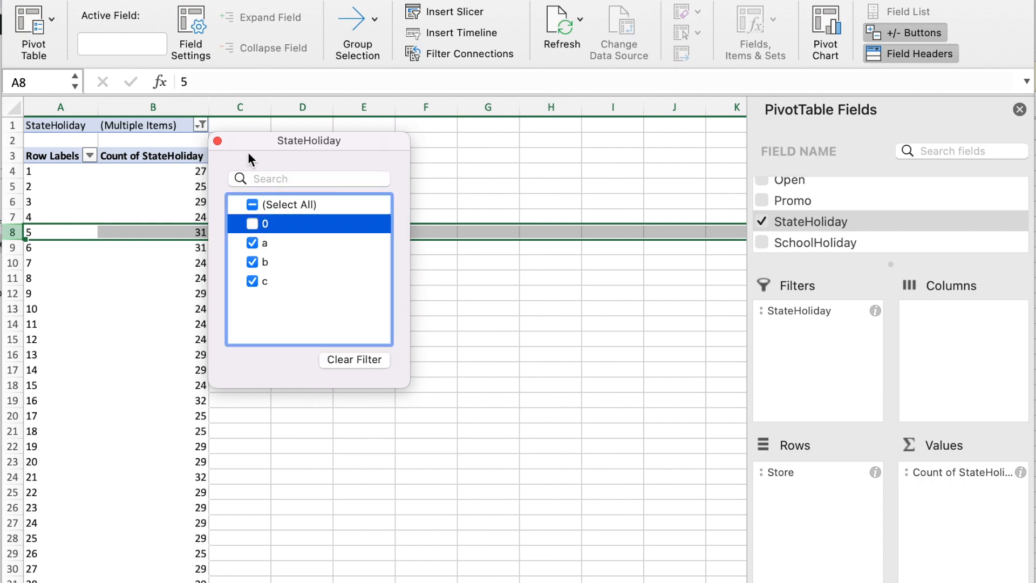
left_click(217, 141)
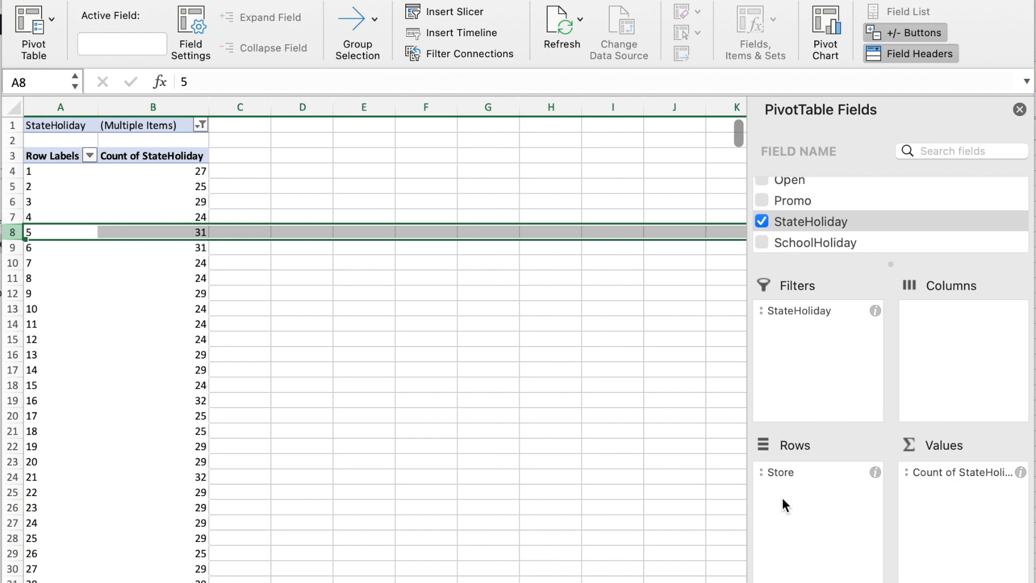
Step: Move StateHoliday back to the rows beneath Store and sort the stores by holiday count from largest to smallest
left_click_drag(806, 220, 823, 493)
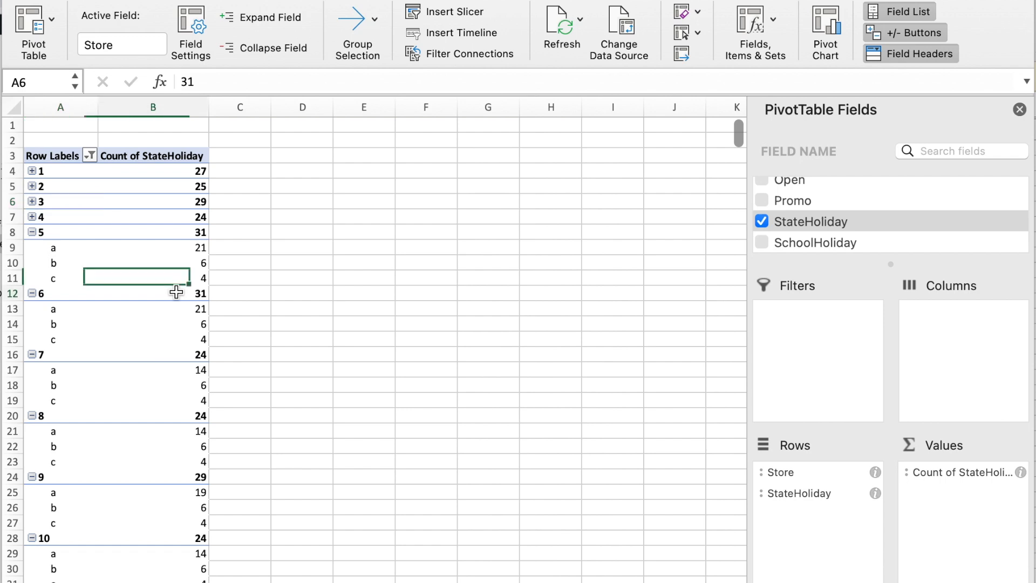
left_click(177, 292)
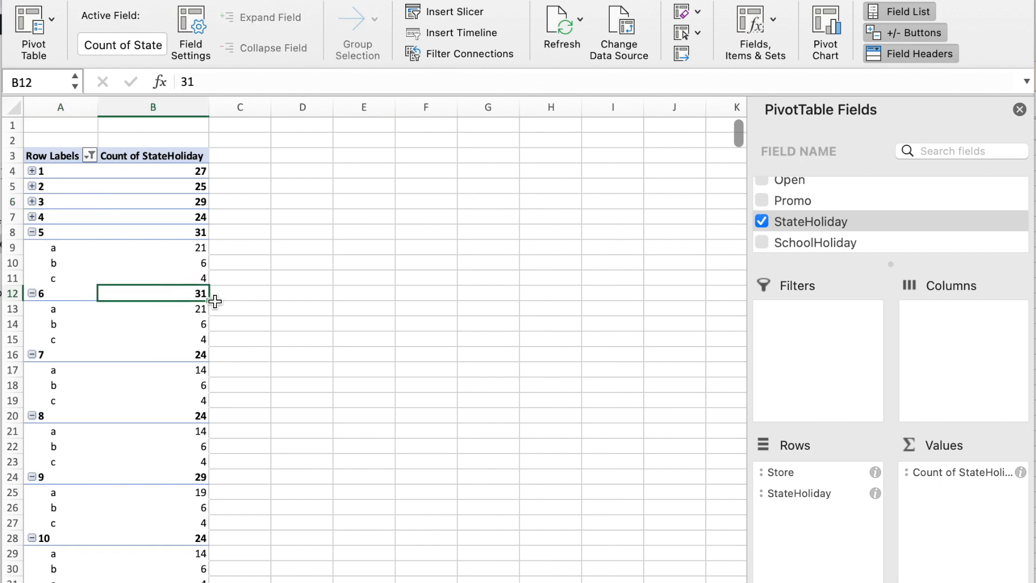
right_click(180, 291)
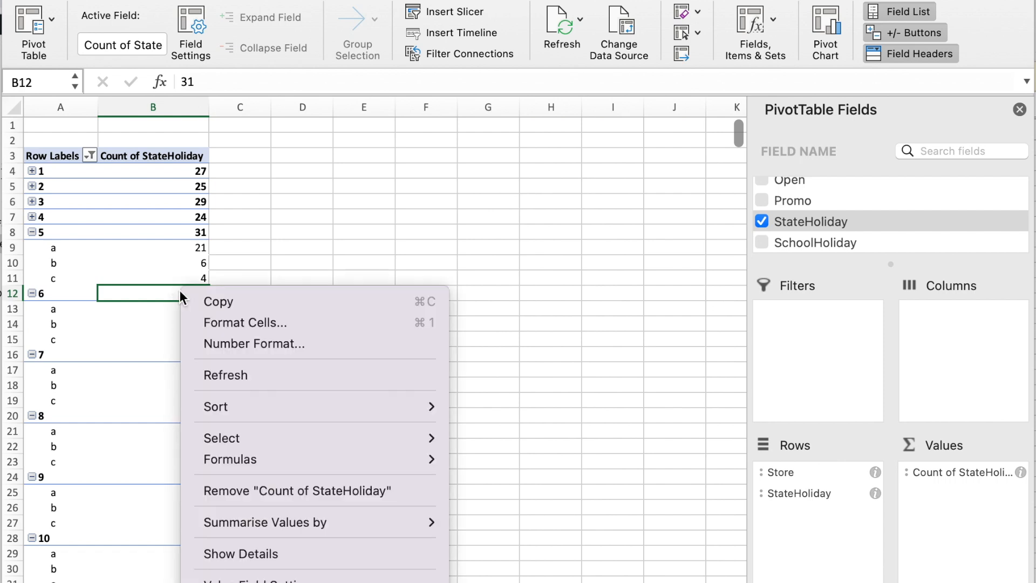
mouse_move(244, 408)
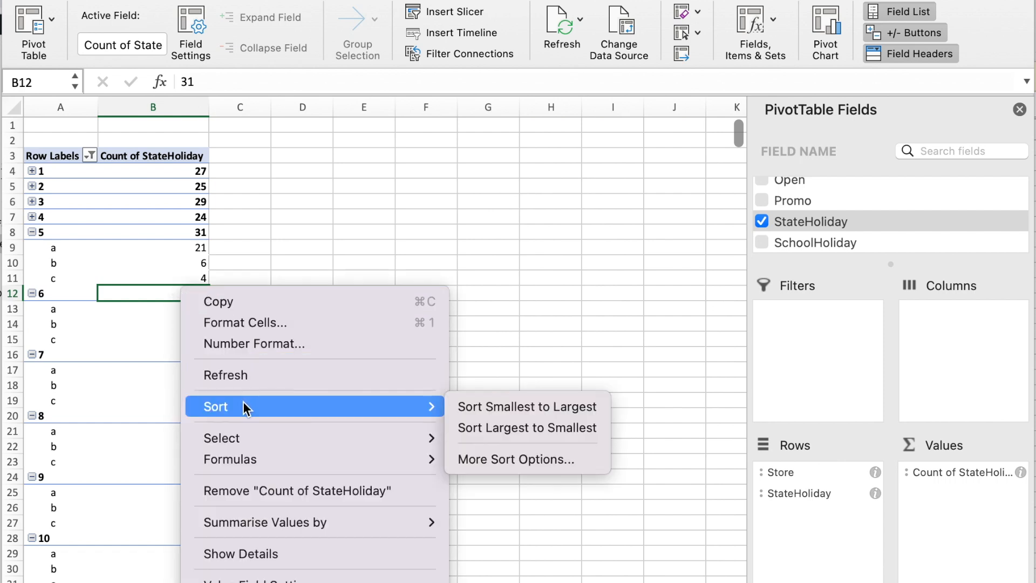
left_click(468, 422)
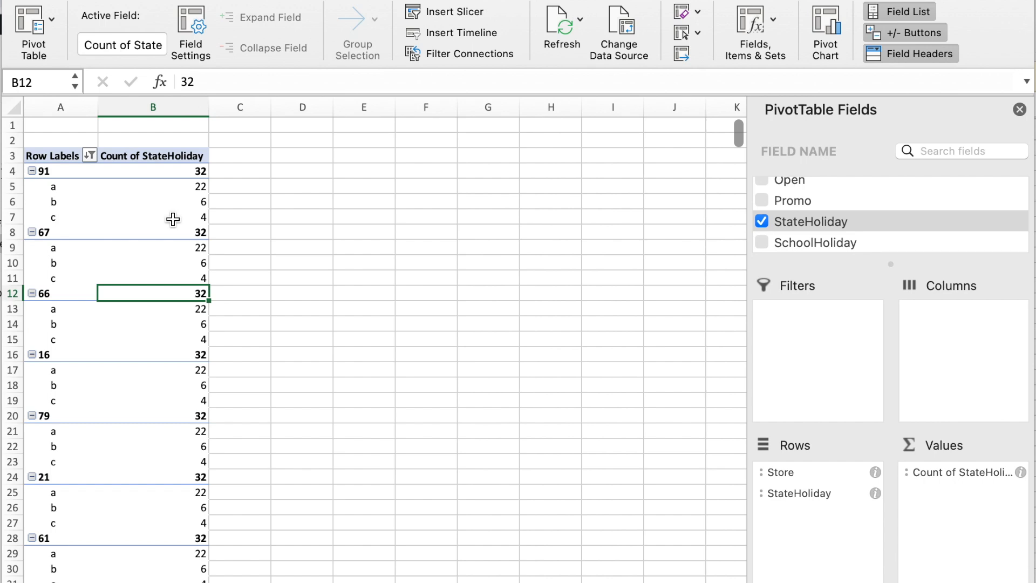
Step: Examine the sorted holiday counts for all stores down to the grand total
scroll(169, 410, "down", 14)
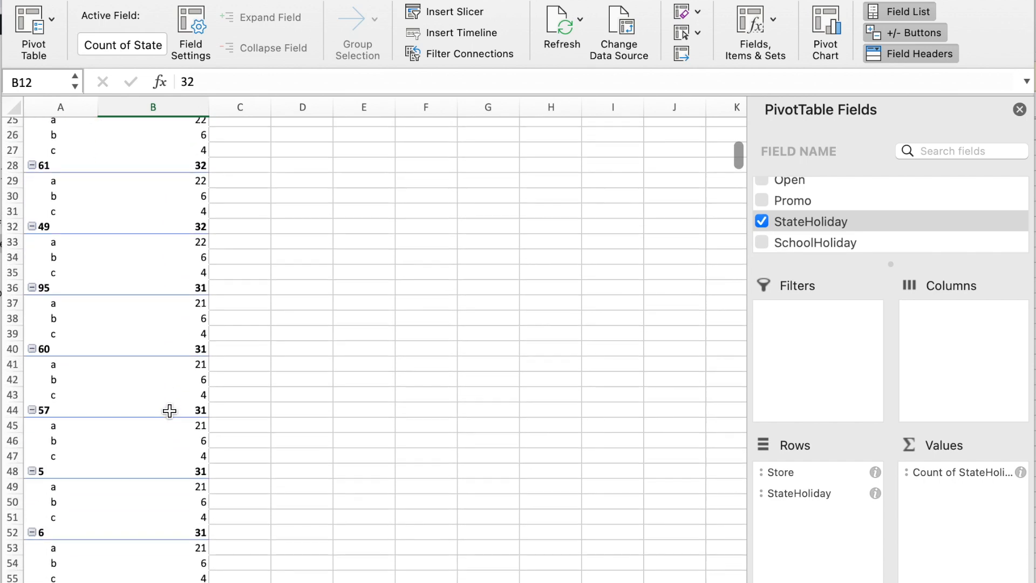
scroll(170, 411, "down", 20)
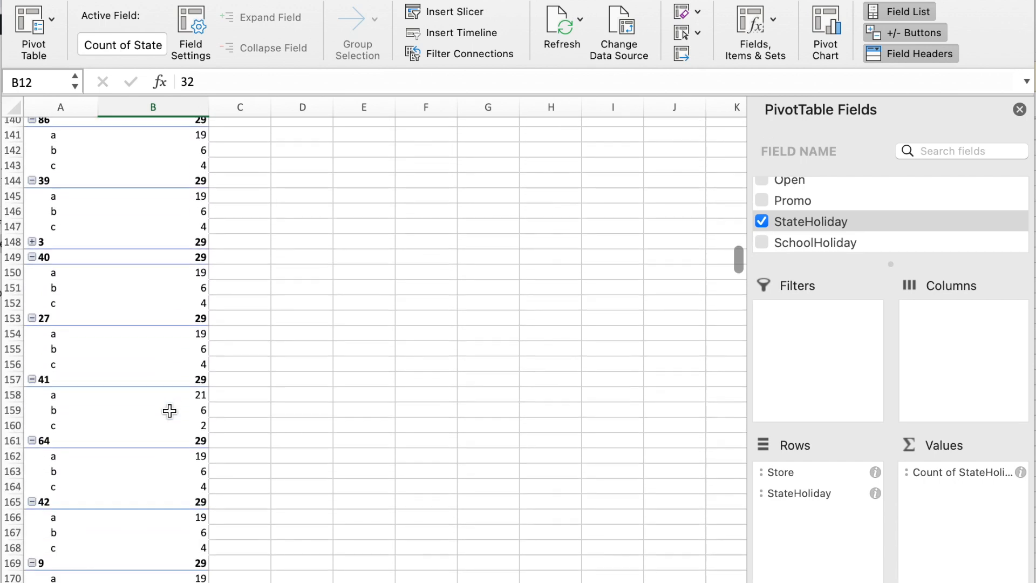
scroll(169, 411, "down", 20)
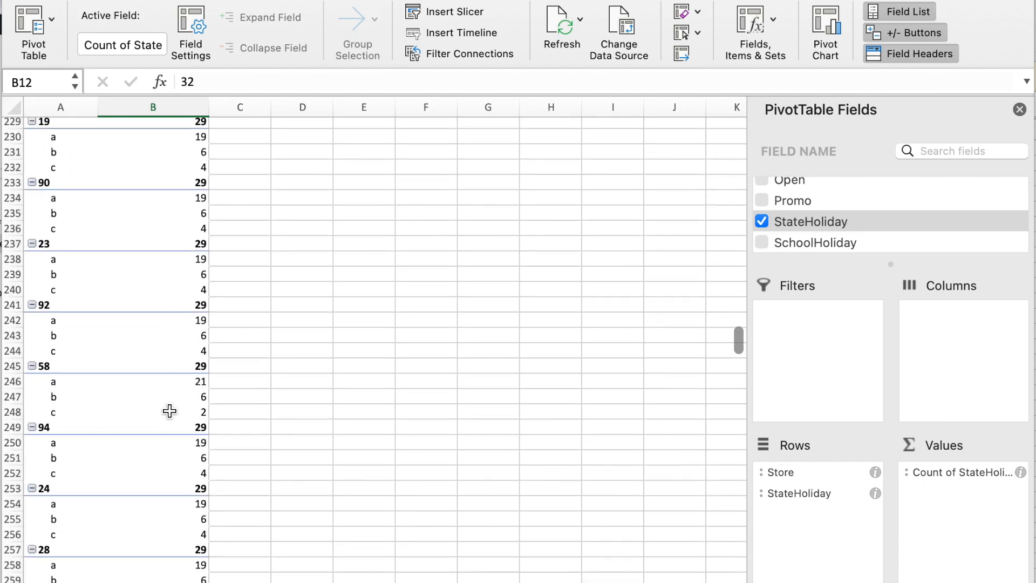
scroll(169, 411, "down", 20)
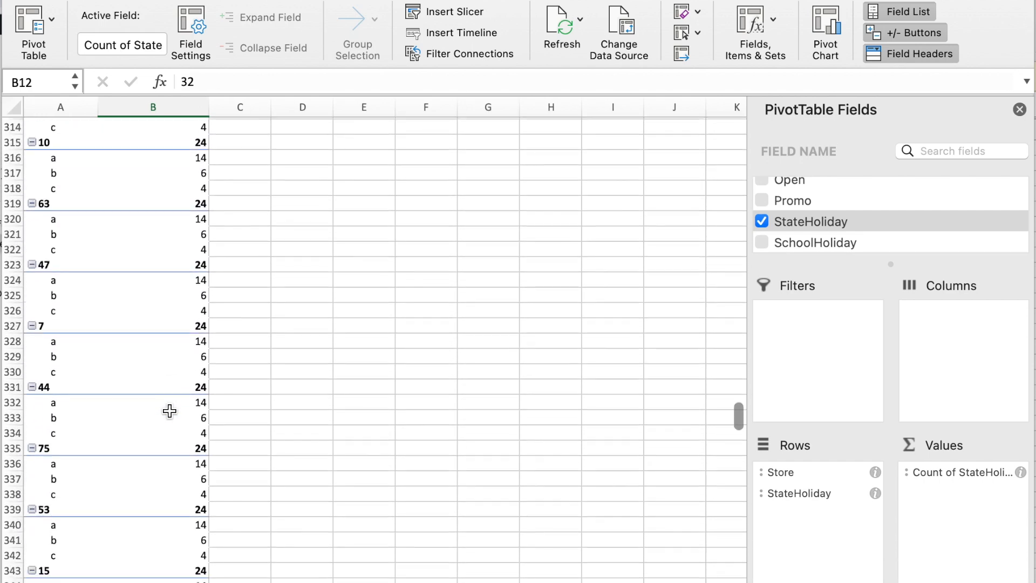
scroll(170, 411, "down", 14)
scroll(171, 412, "up", 8)
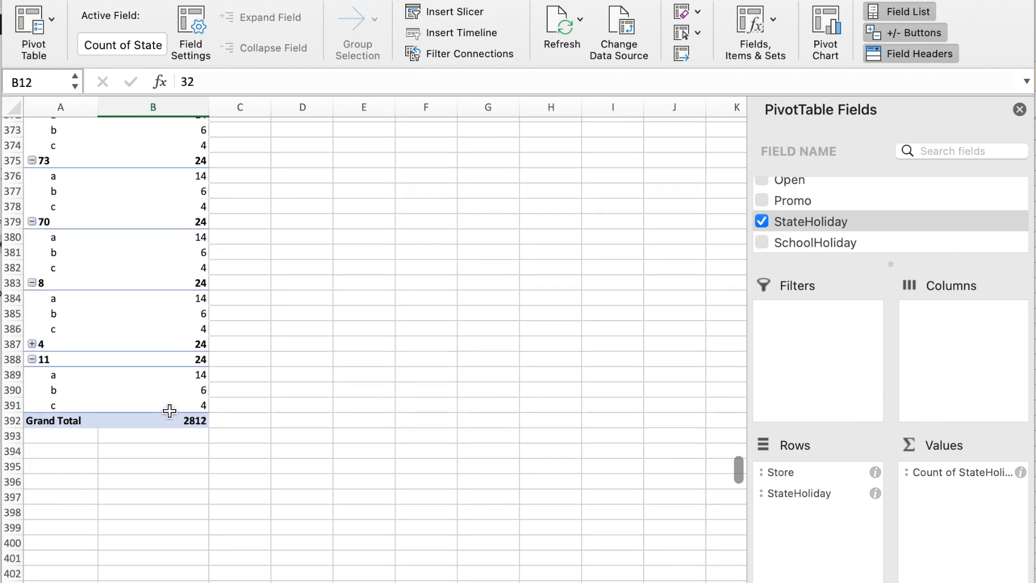